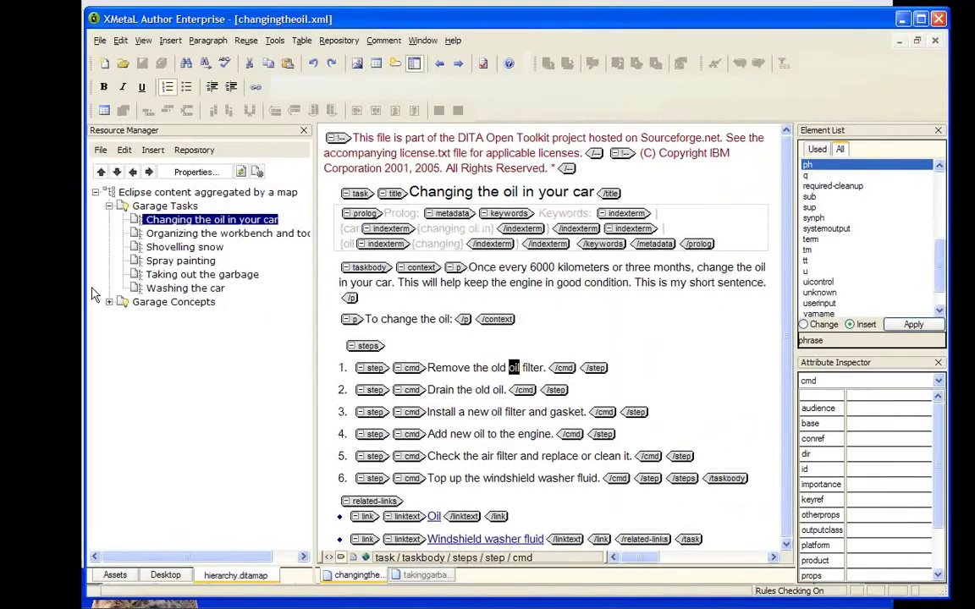
# Generate WebHelp output for the hierarchy.ditamap map, replacing the existing hierarchy.html in the webhelp_out folder.
pyautogui.click(100, 151)
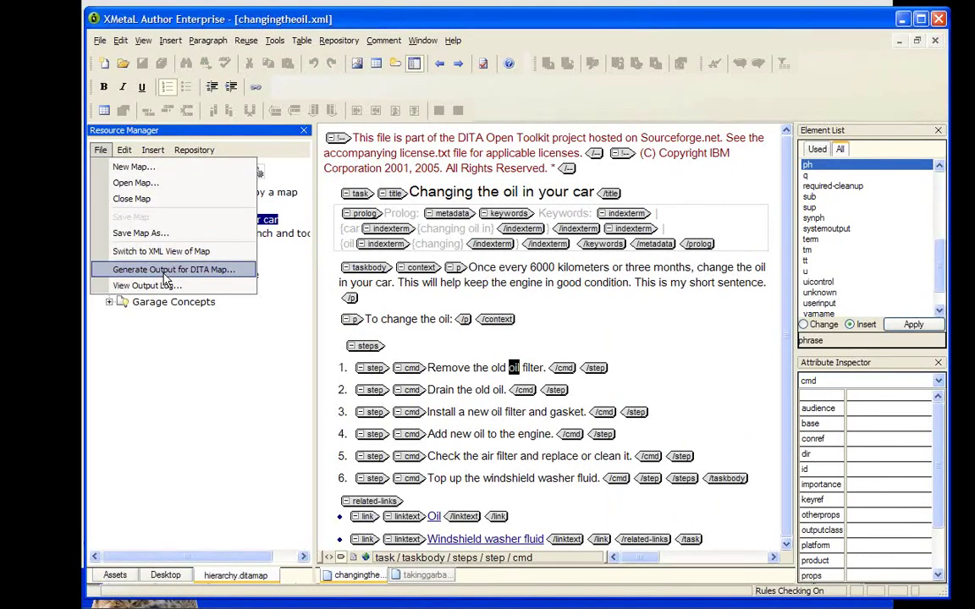
pyautogui.press('Return')
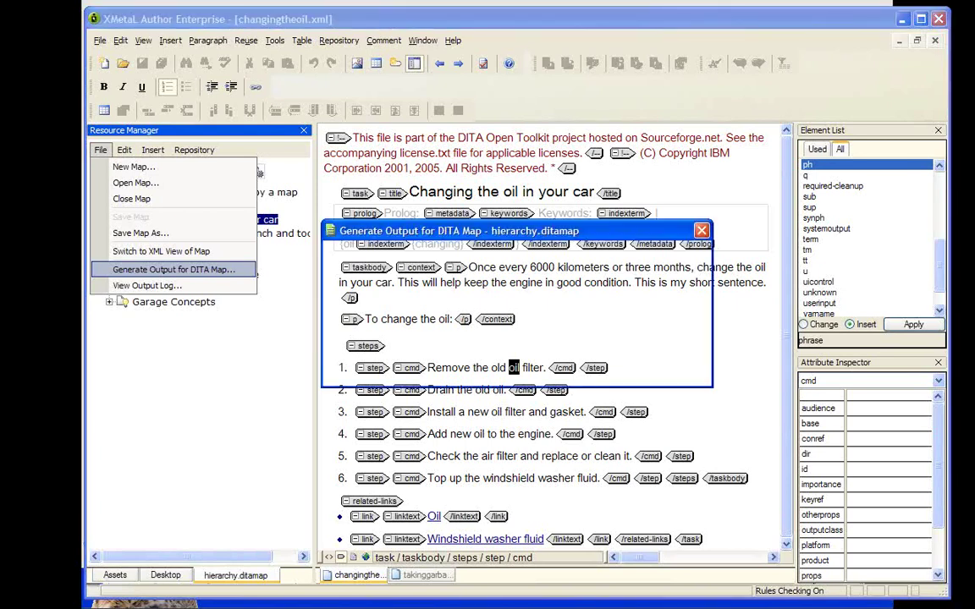
pyautogui.click(686, 255)
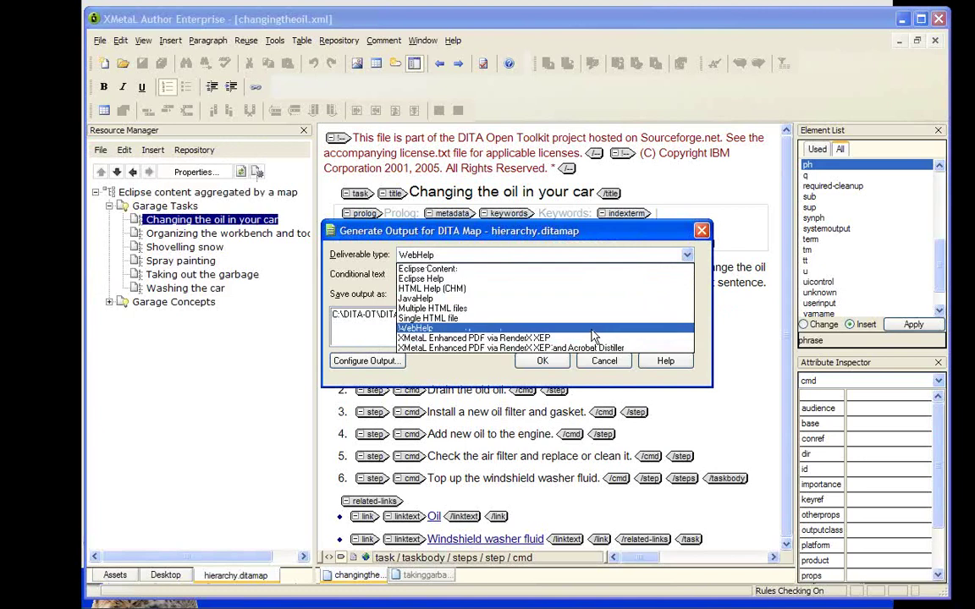
pyautogui.click(592, 329)
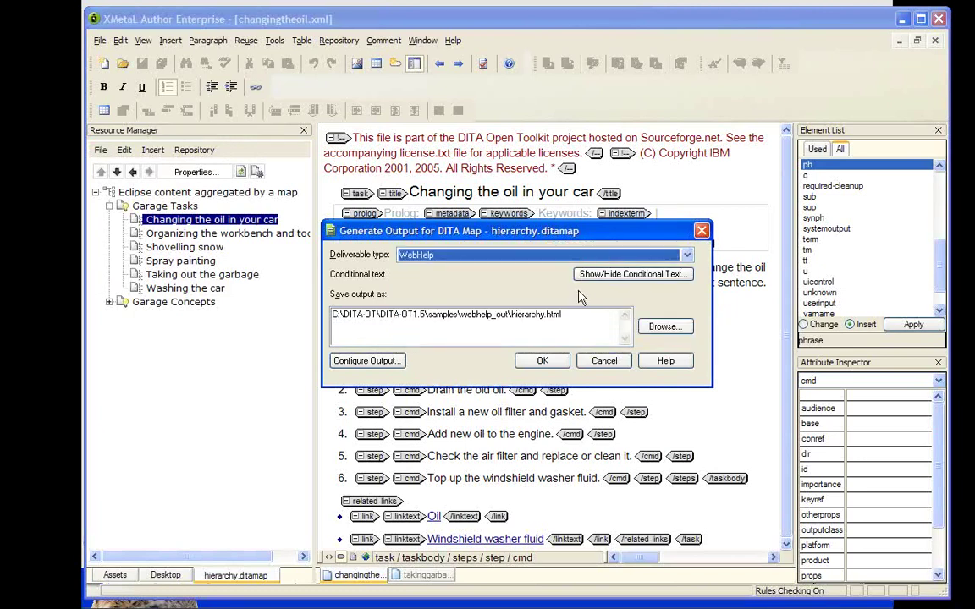
pyautogui.click(542, 362)
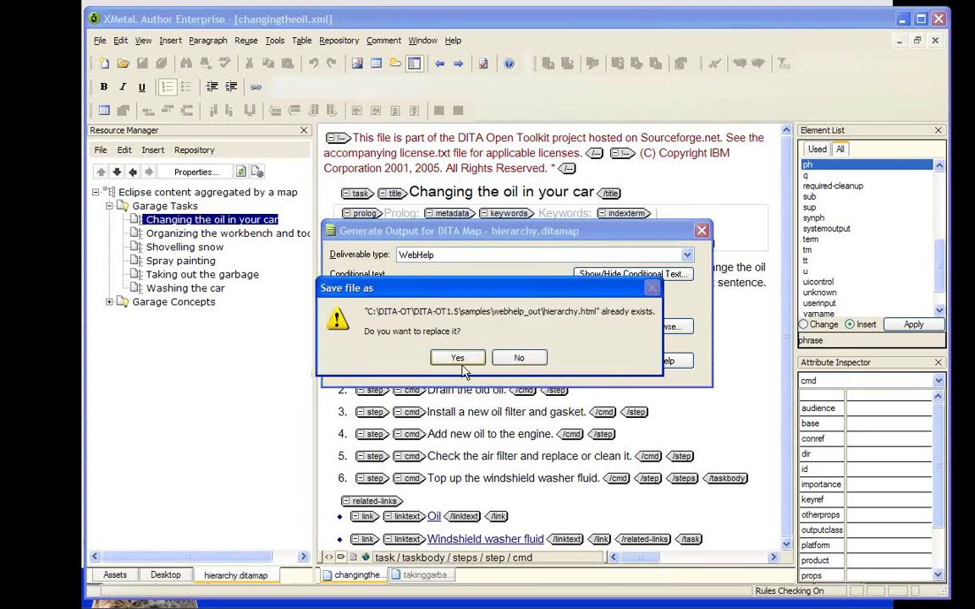
pyautogui.click(458, 358)
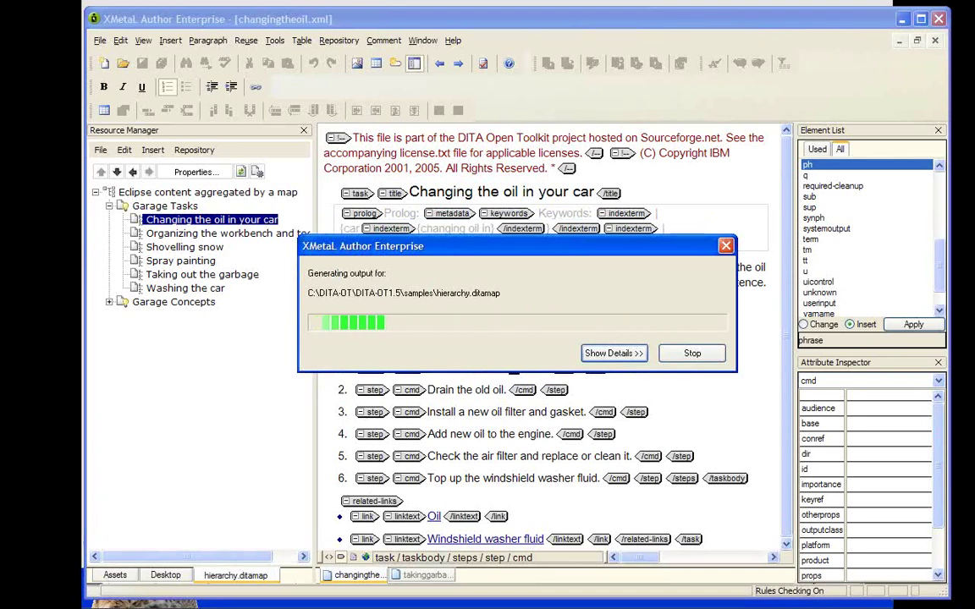
pyautogui.click(629, 354)
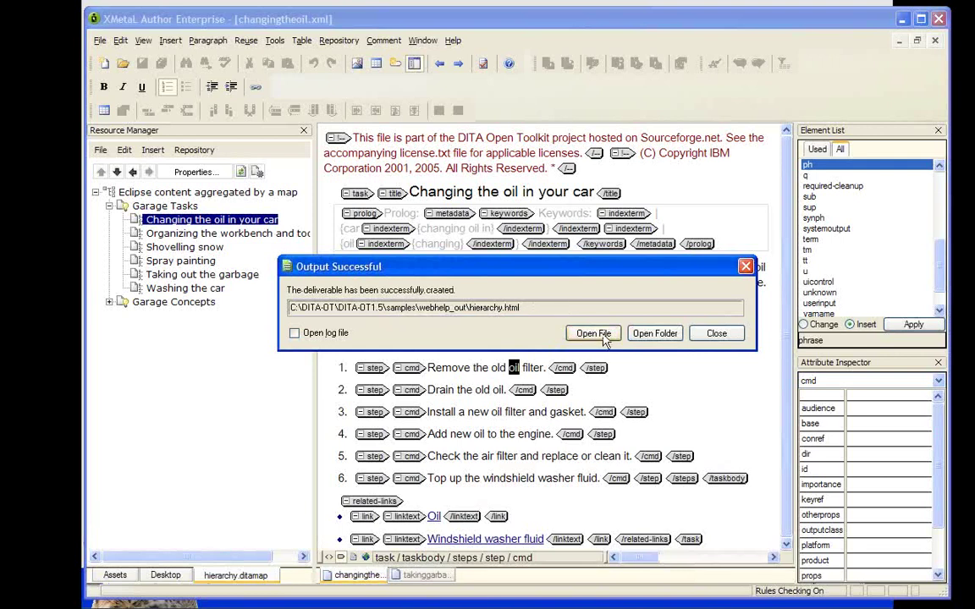
# Open the generated WebHelp file in the browser and view its index, search and contents panes.
pyautogui.click(597, 333)
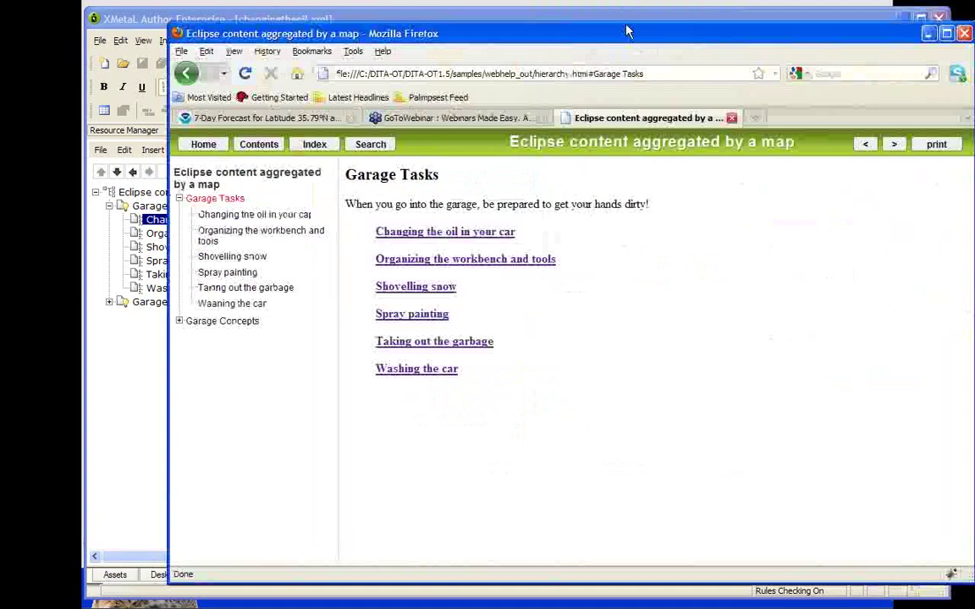
pyautogui.moveTo(627, 32); pyautogui.dragTo(575, 26)
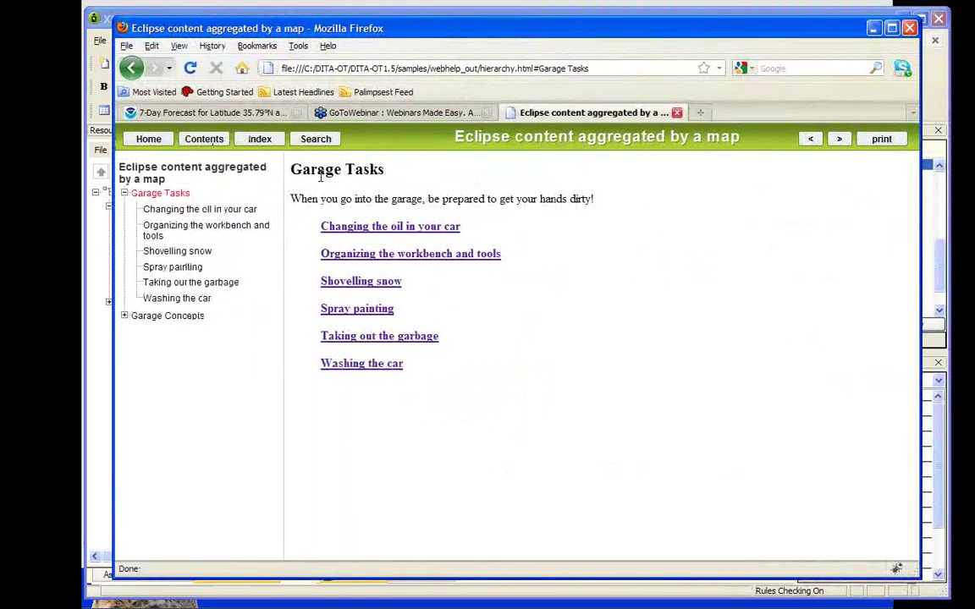
pyautogui.click(205, 142)
pyautogui.click(256, 142)
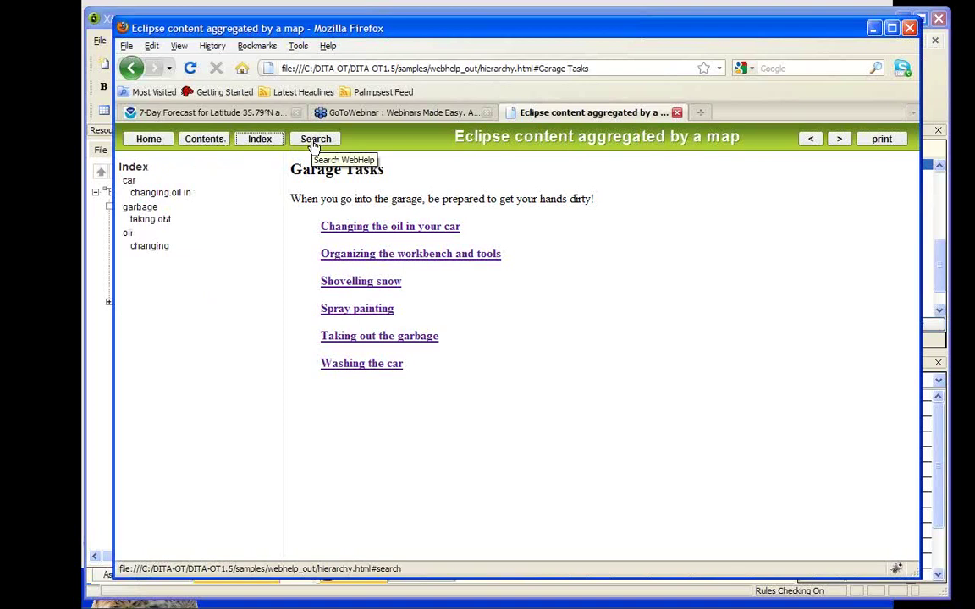
pyautogui.click(314, 143)
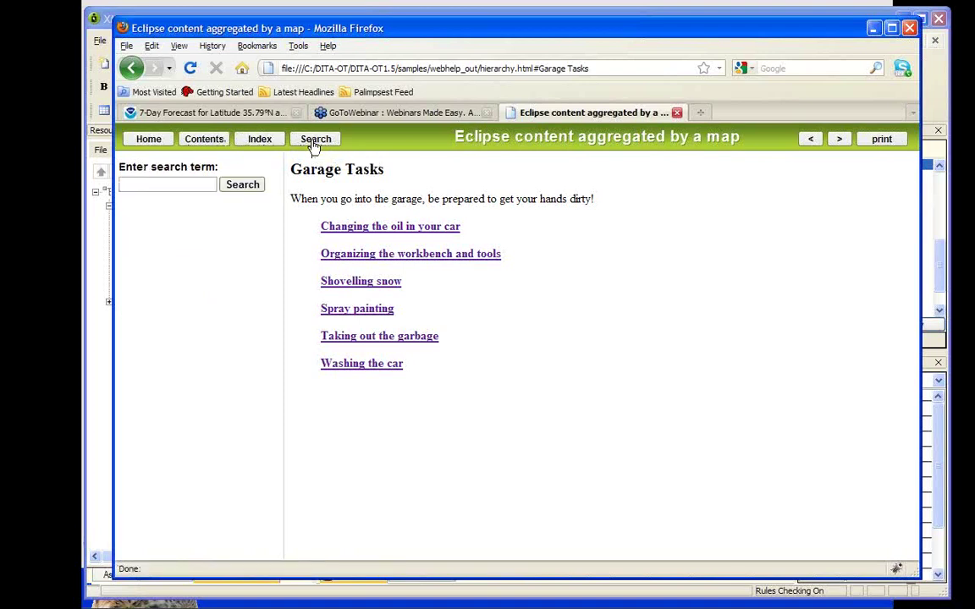
pyautogui.click(217, 144)
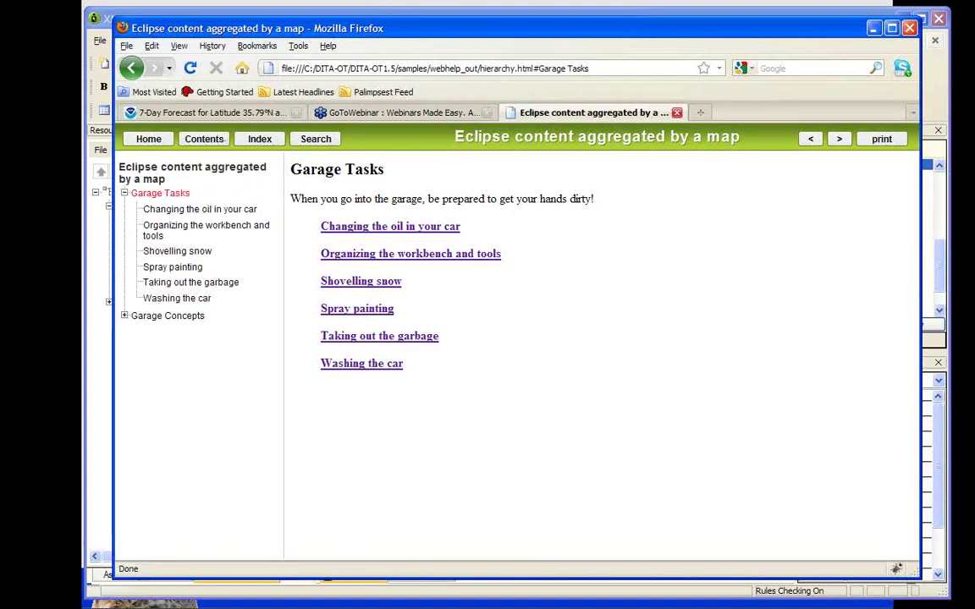
# Expand Garage Concepts in the help contents and browse the Changing the oil in your car, Oil, Shelving and Snow shovel topics.
pyautogui.click(124, 193)
pyautogui.click(123, 208)
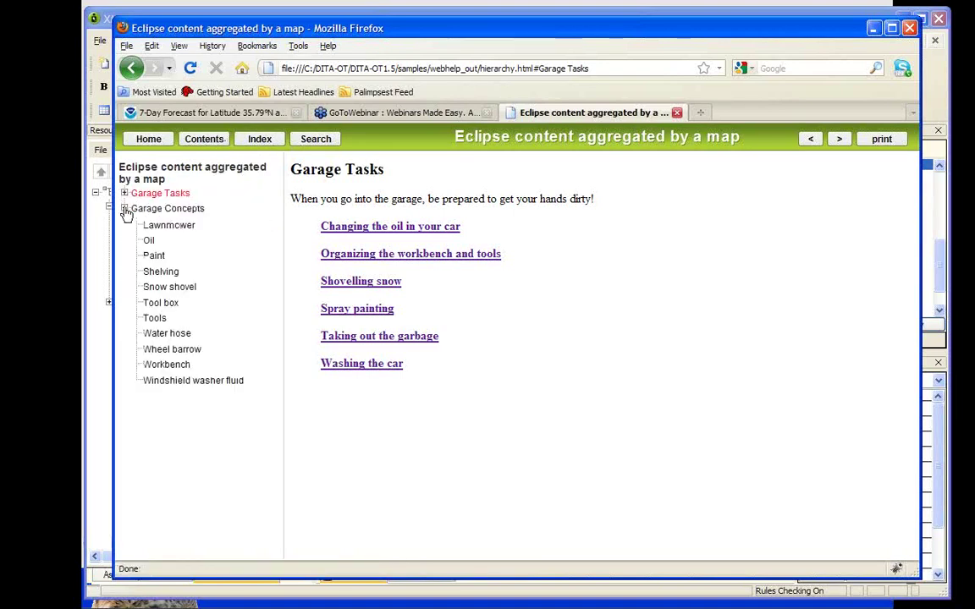
pyautogui.click(124, 193)
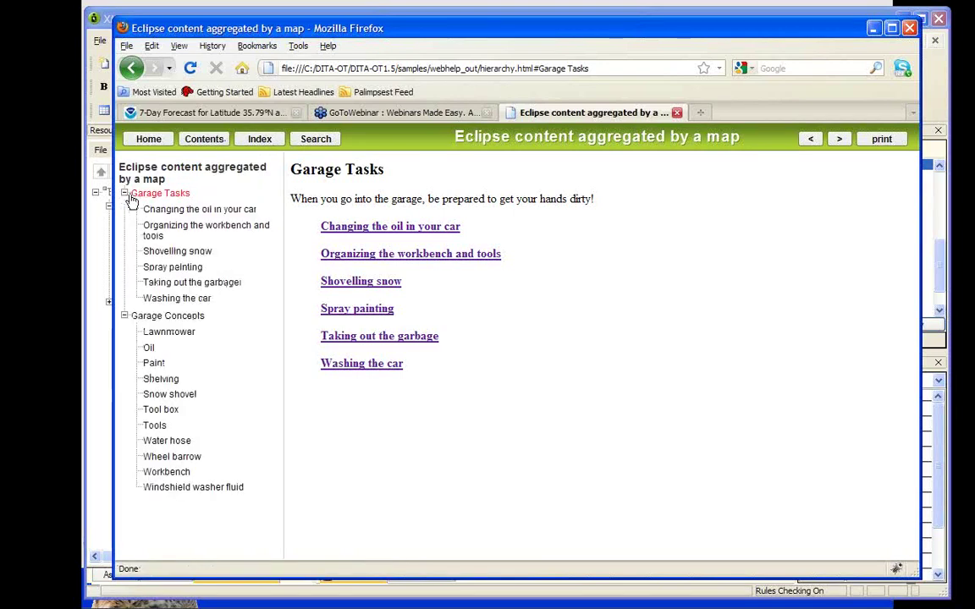
pyautogui.click(180, 217)
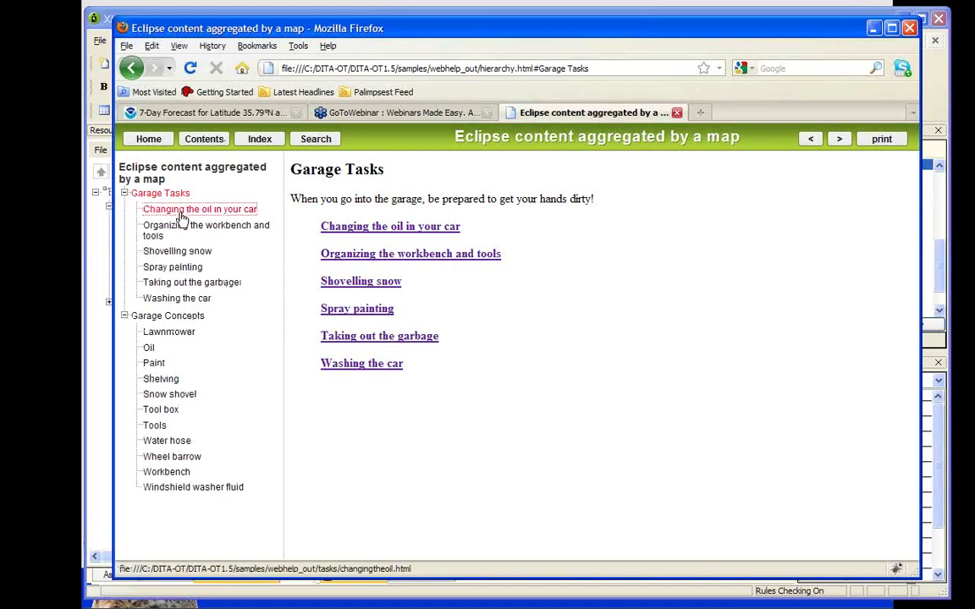
pyautogui.click(149, 349)
pyautogui.click(159, 382)
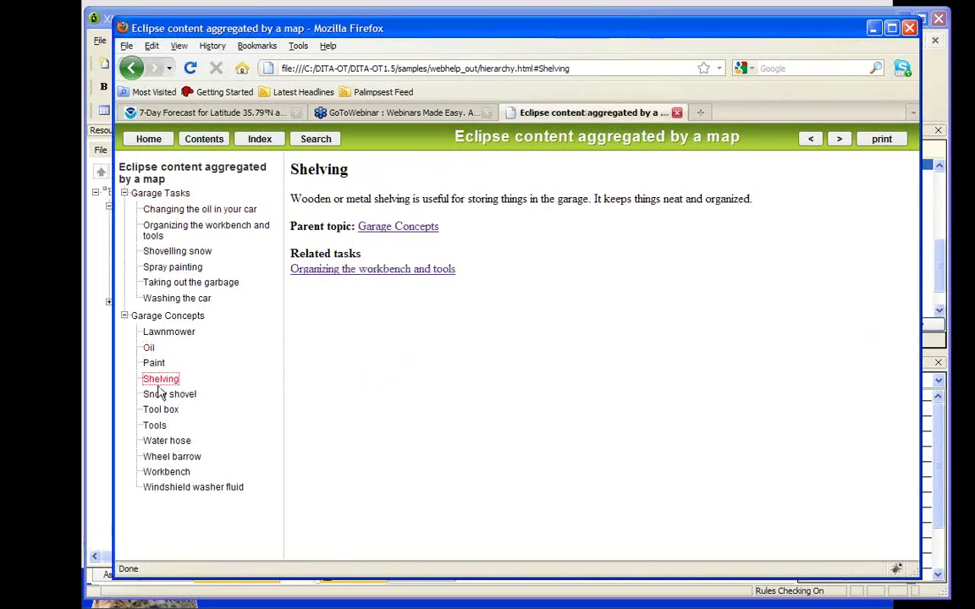
pyautogui.click(165, 398)
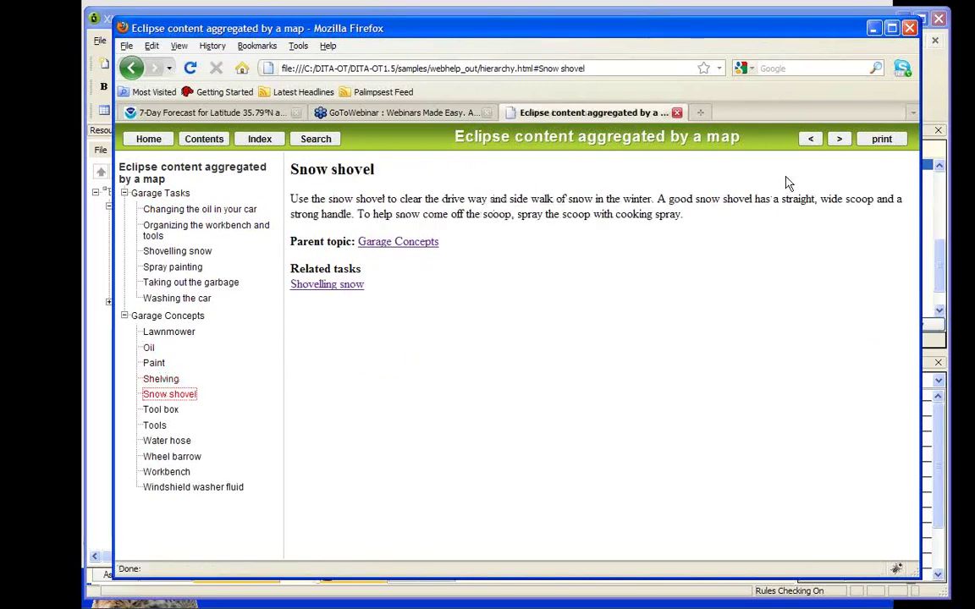
# Page backward through the help topics from Snow shovel to Oil, and forward again to Snow shovel.
pyautogui.click(810, 141)
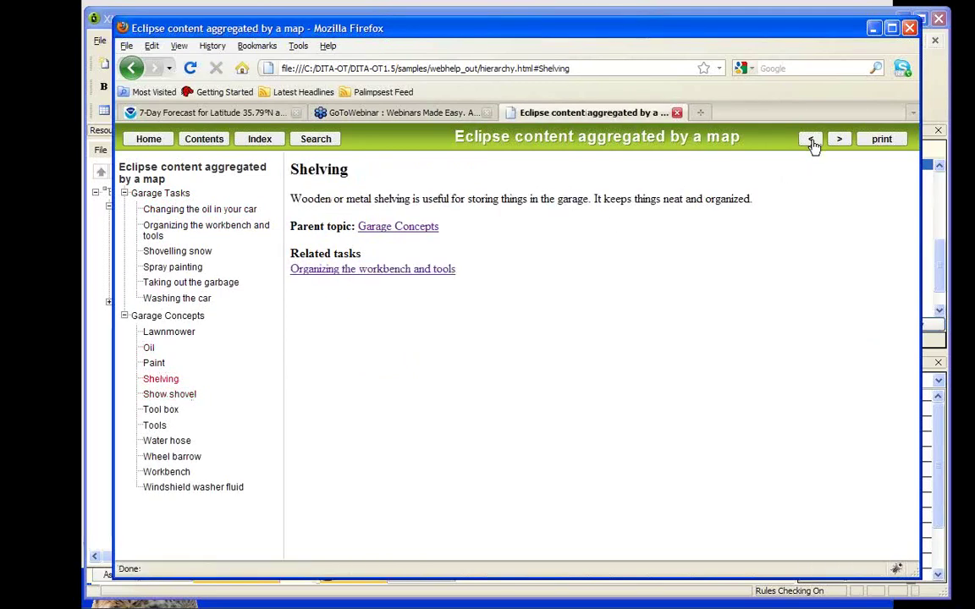
pyautogui.click(810, 141)
pyautogui.click(811, 141)
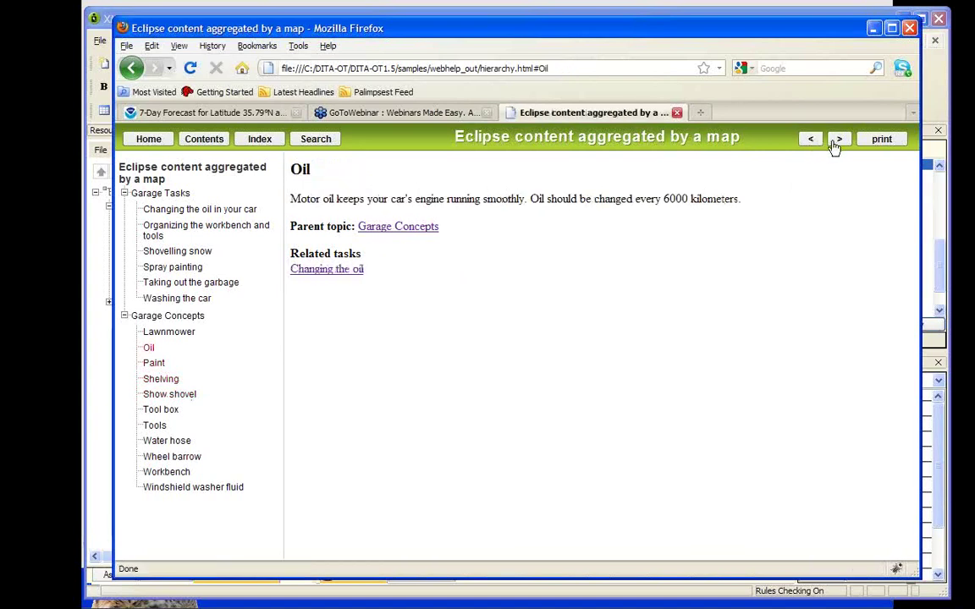
pyautogui.click(838, 142)
pyautogui.click(839, 142)
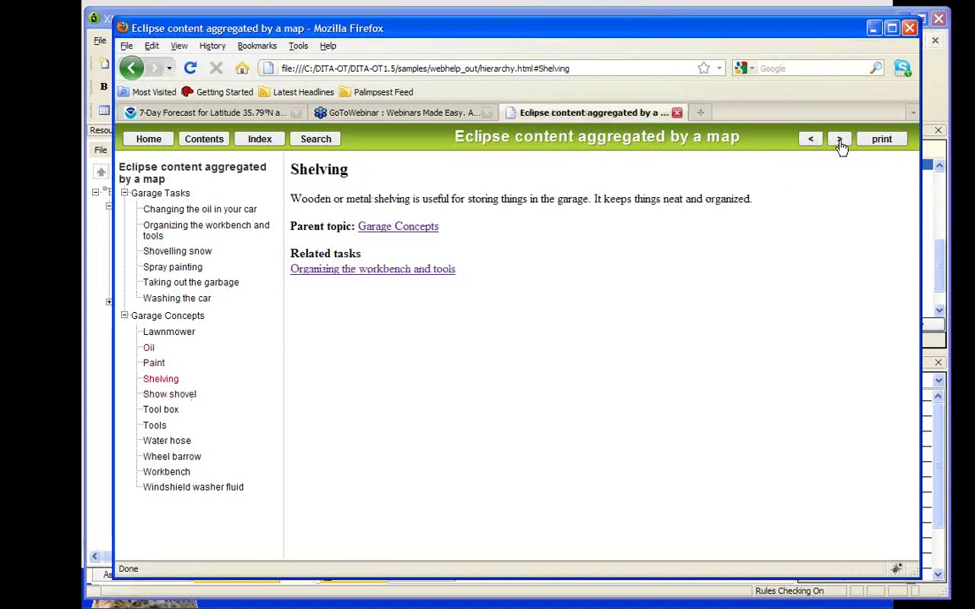
pyautogui.click(839, 143)
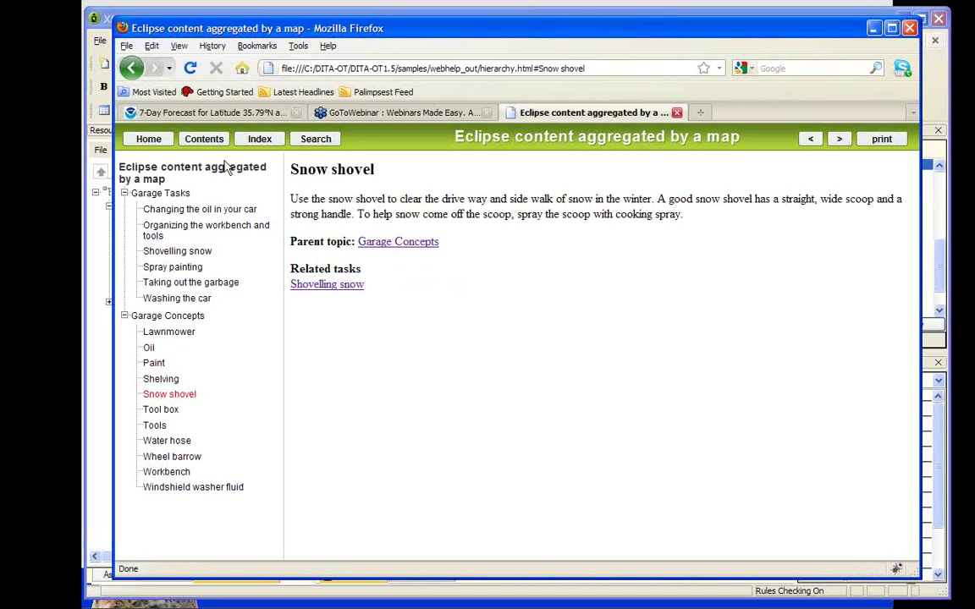
# Open the topics for the index entries "changing oil in" under car and "taking out" under garbage.
pyautogui.click(260, 140)
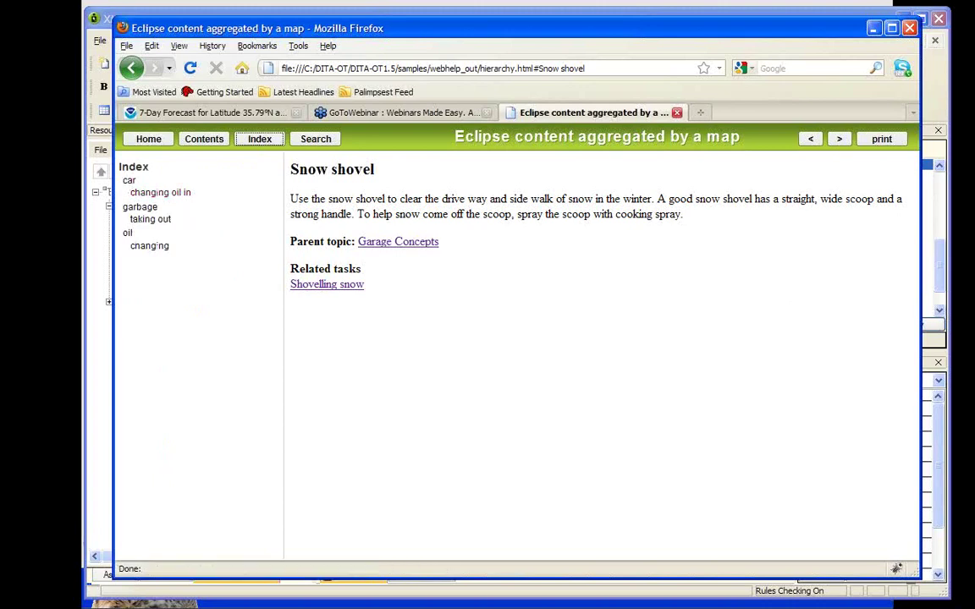
pyautogui.click(166, 197)
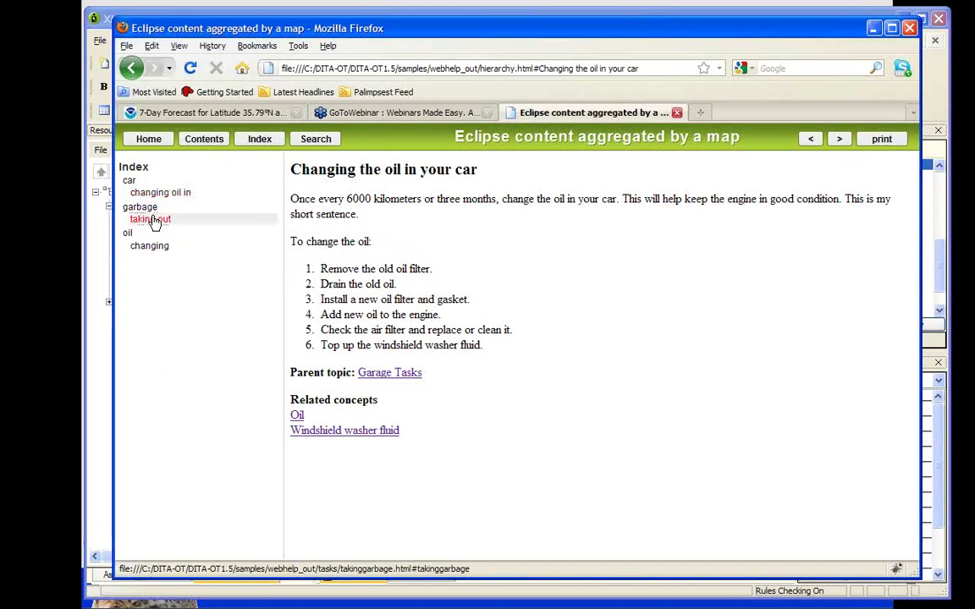
pyautogui.click(153, 221)
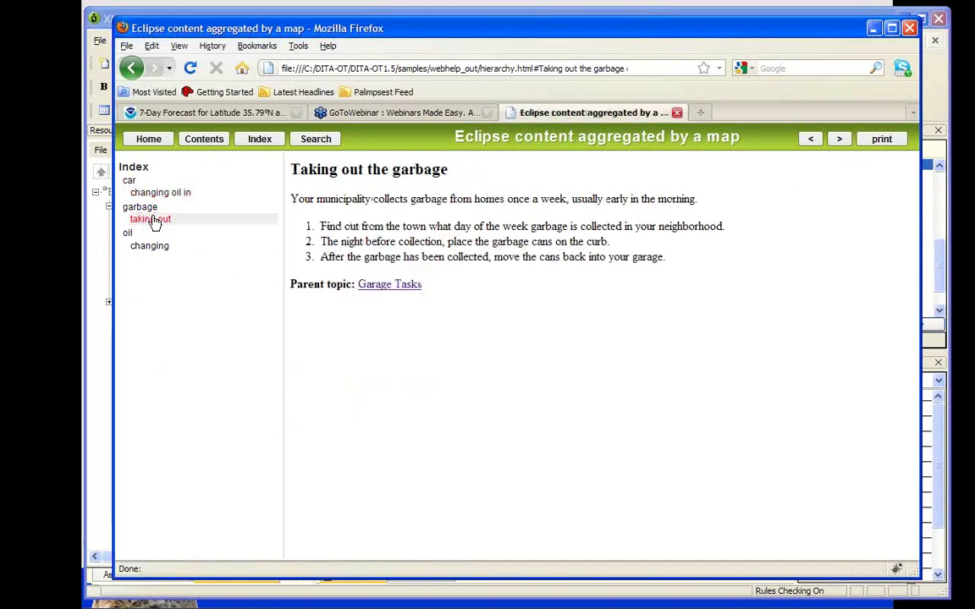
# Search the help for "oil" and open the Garage Concepts and Changing the oil in your car results.
pyautogui.click(316, 140)
pyautogui.click(210, 184)
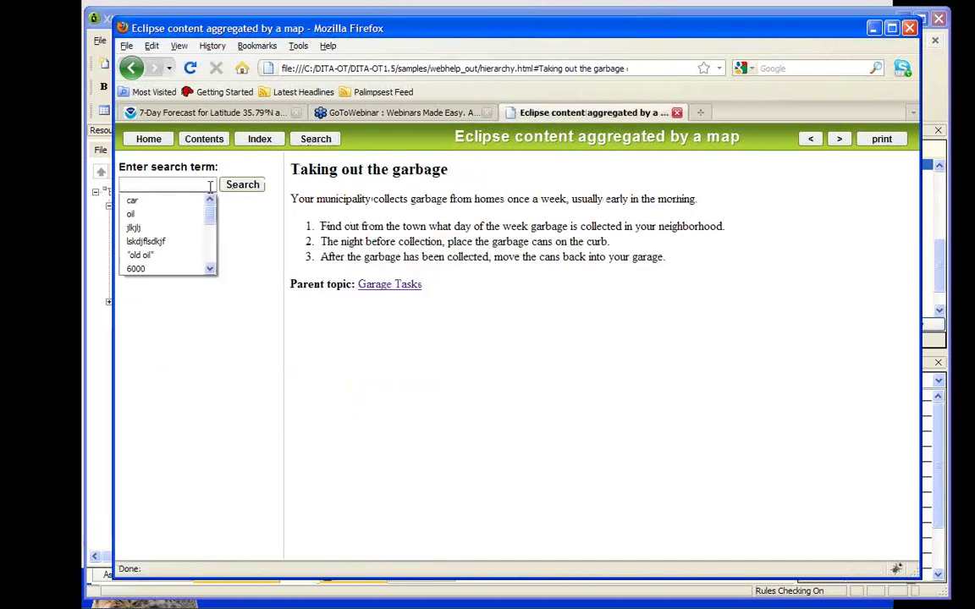
pyautogui.write('oil')
pyautogui.press('Return')
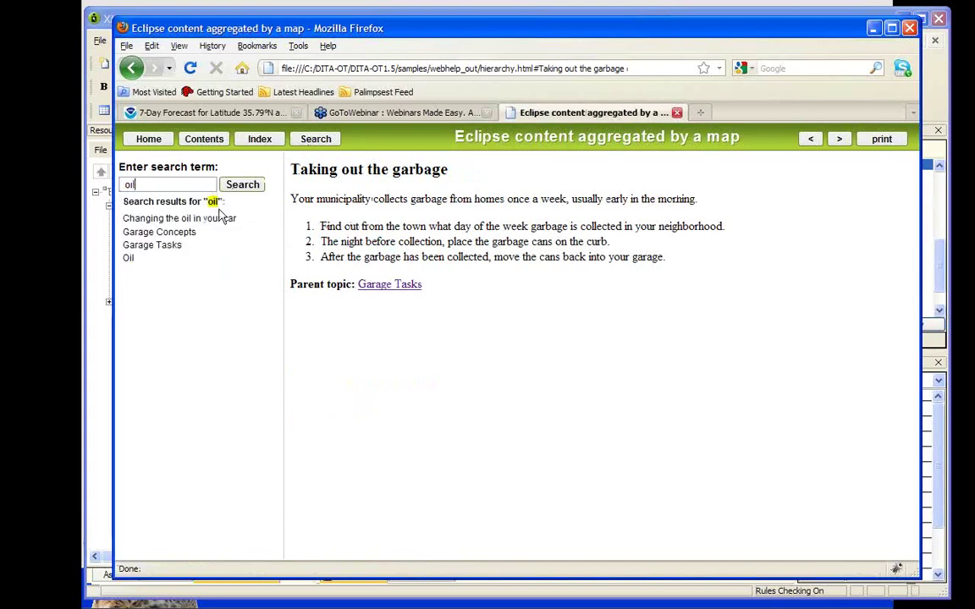
pyautogui.click(157, 232)
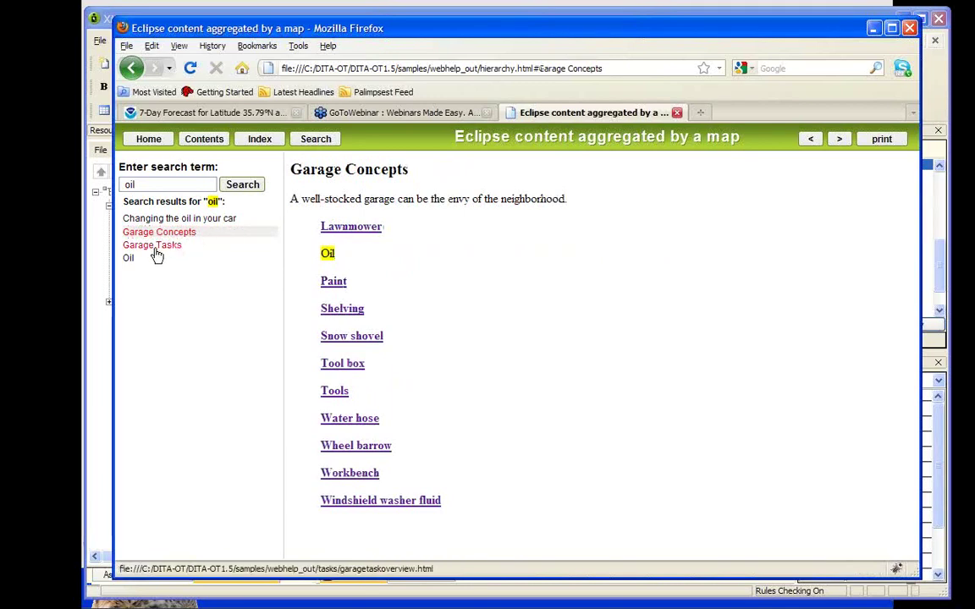
pyautogui.click(173, 220)
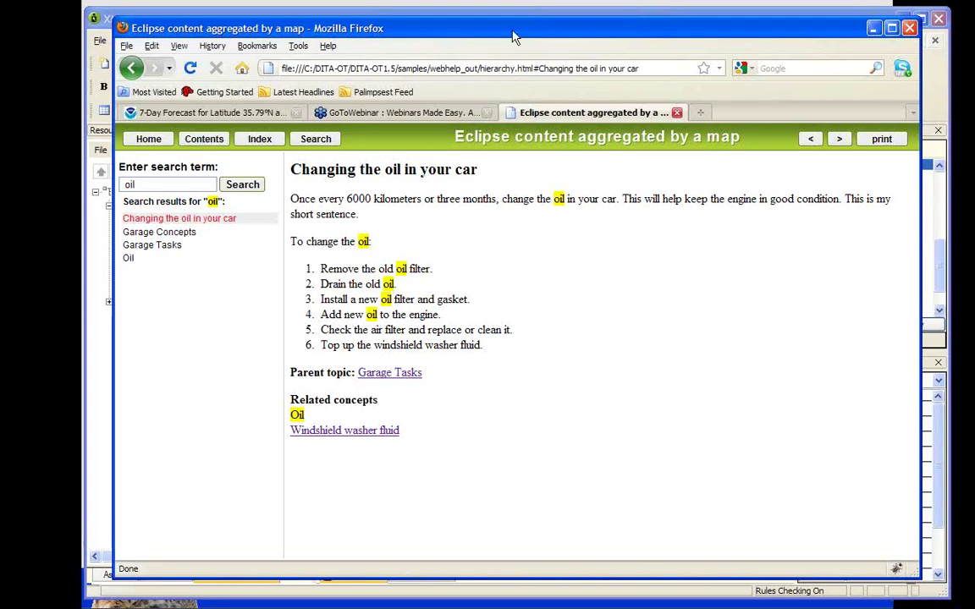
# Switch to XMetaL Author Enterprise, open the output configuration options and select the WebHelp deliverable type.
pyautogui.moveTo(520, 37); pyautogui.dragTo(722, 38)
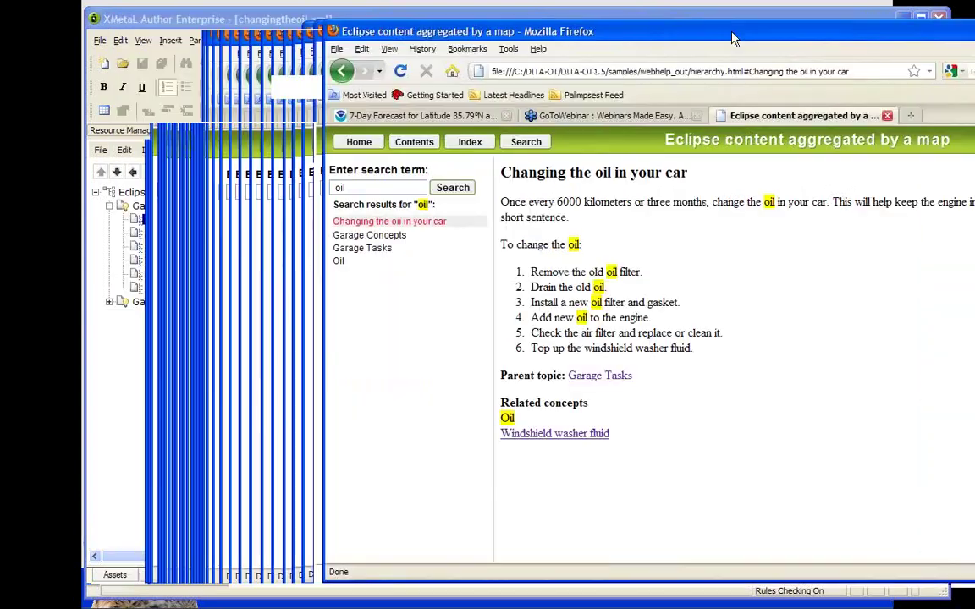
pyautogui.hotkey('alt', 'Tab')
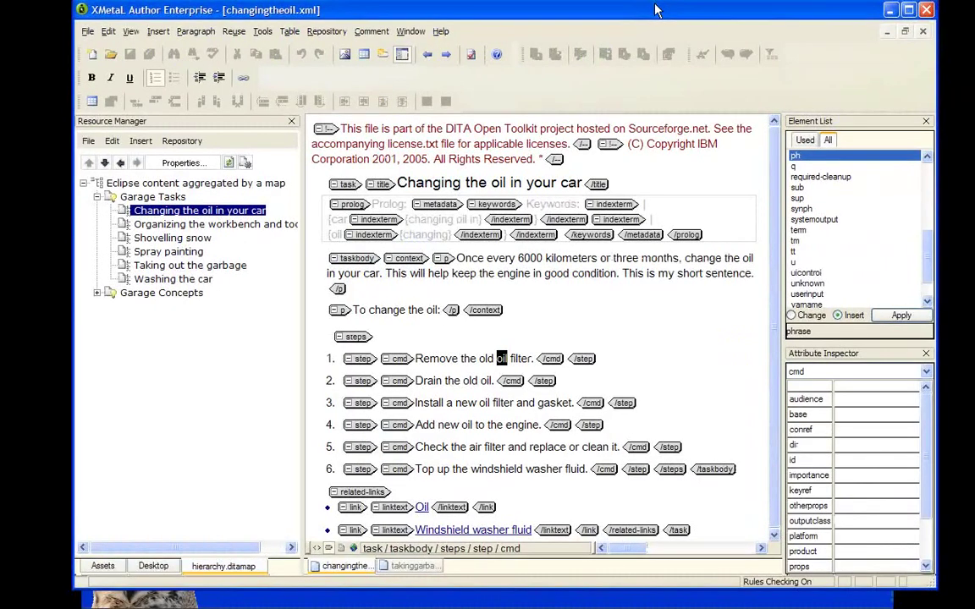
pyautogui.click(262, 31)
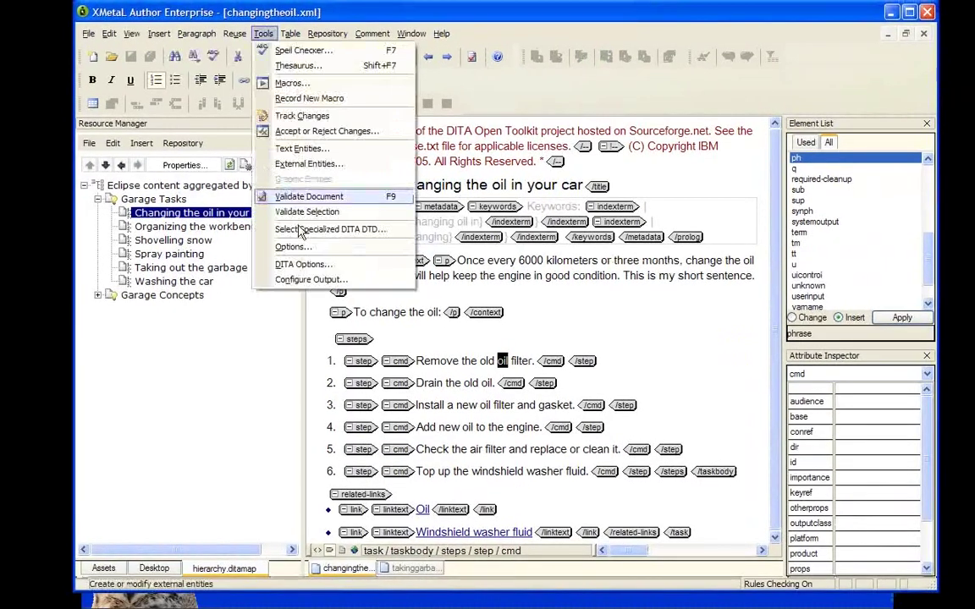
pyautogui.click(306, 281)
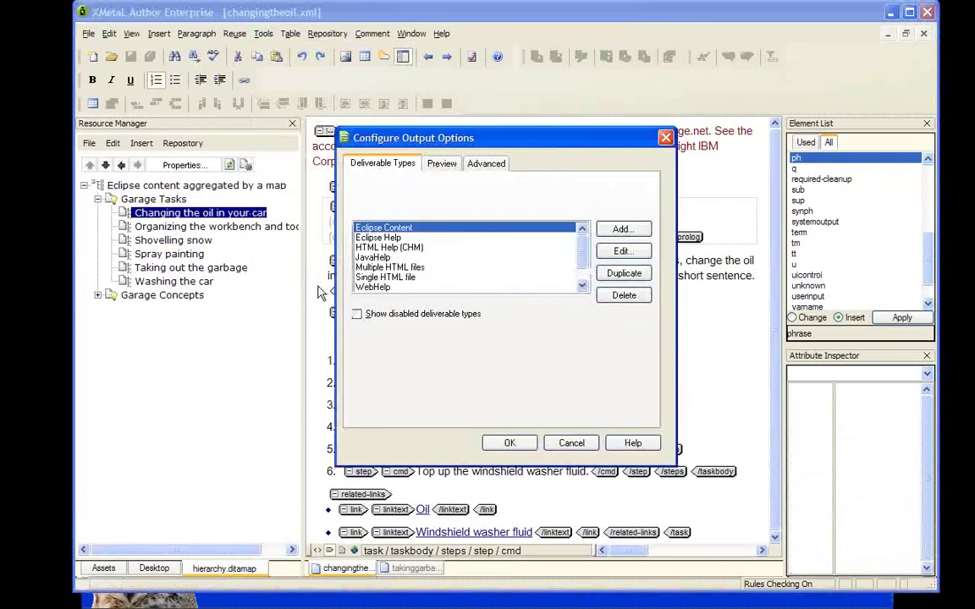
pyautogui.click(386, 287)
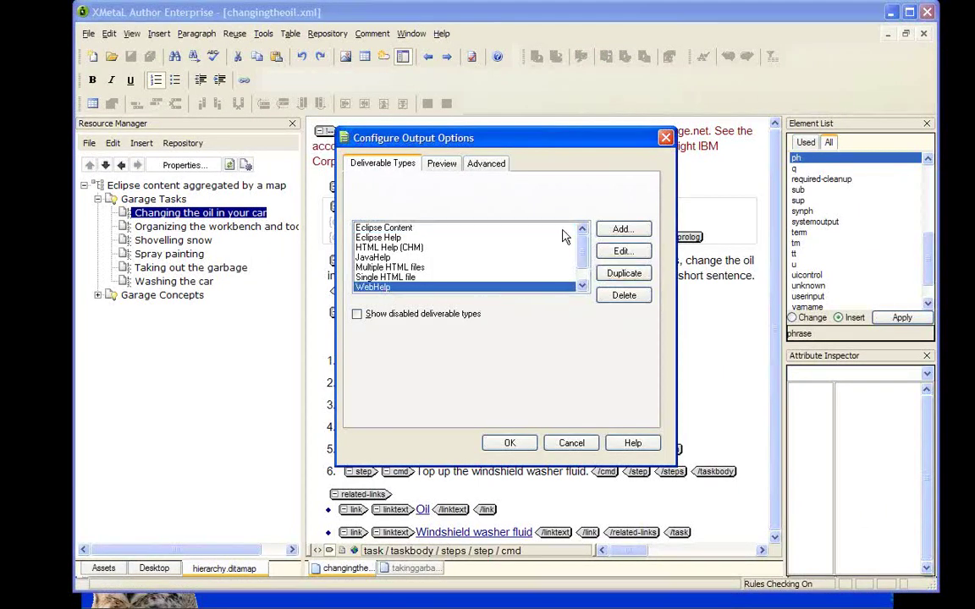
# Inspect the cmd_dita_ot_per_user_version entry among the advanced output parameters and close the output configuration.
pyautogui.click(495, 168)
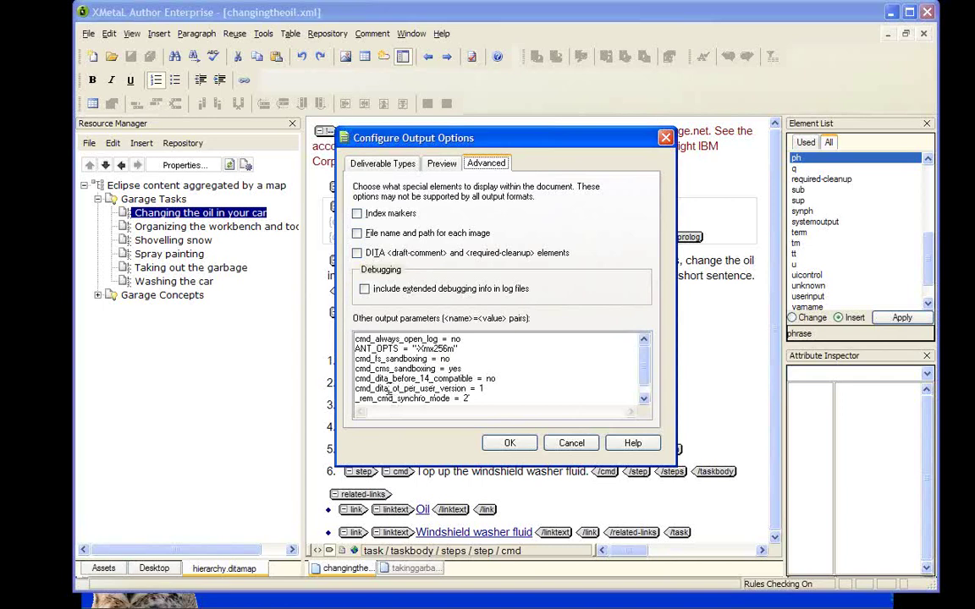
pyautogui.moveTo(373, 389); pyautogui.dragTo(423, 388)
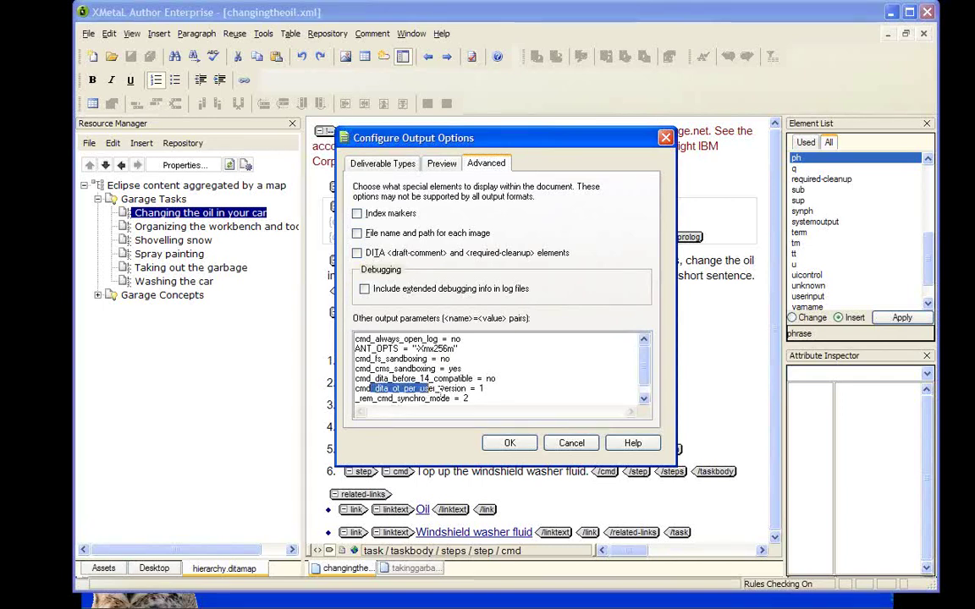
pyautogui.click(484, 388)
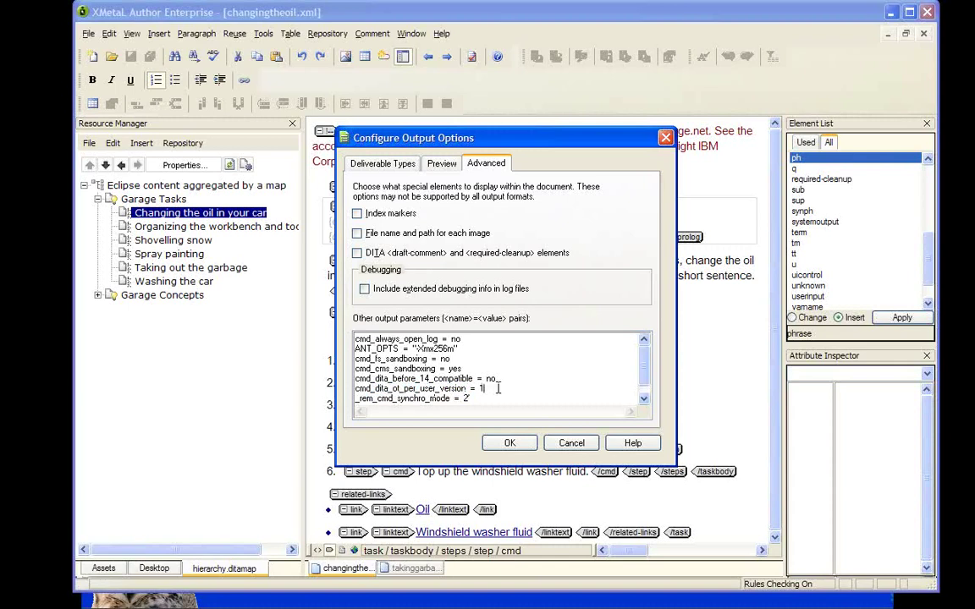
pyautogui.click(508, 444)
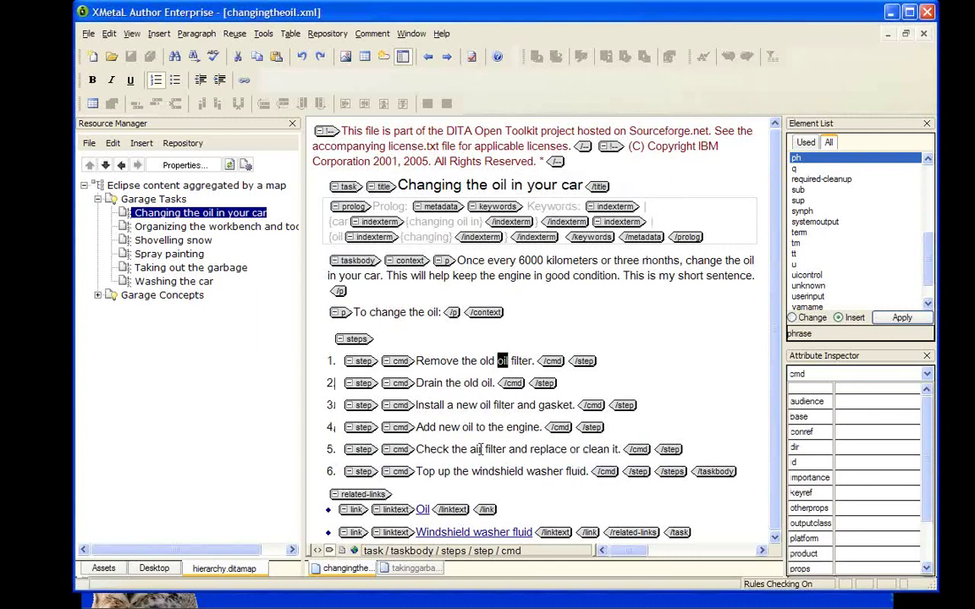
pyautogui.click(88, 33)
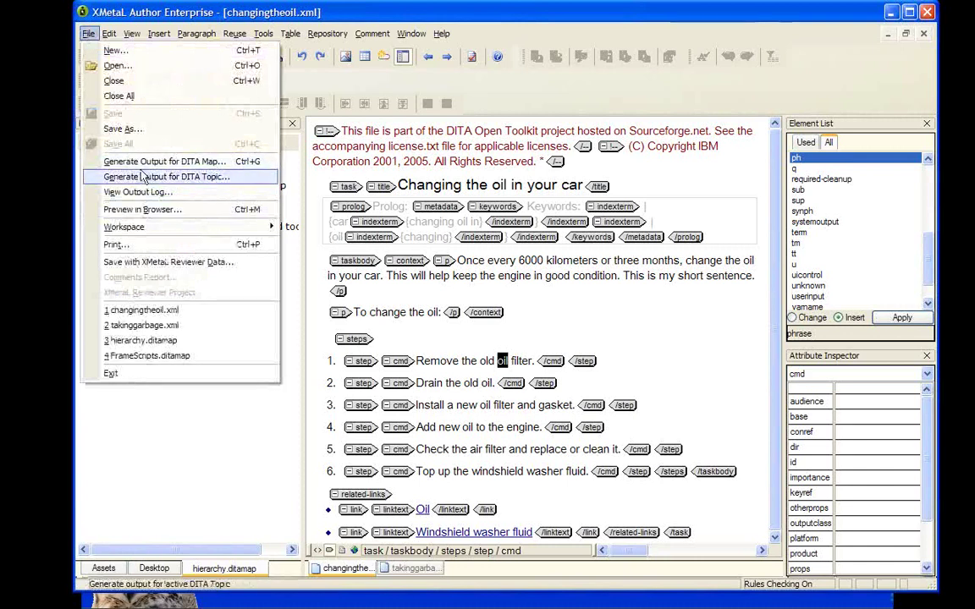
pyautogui.click(677, 21)
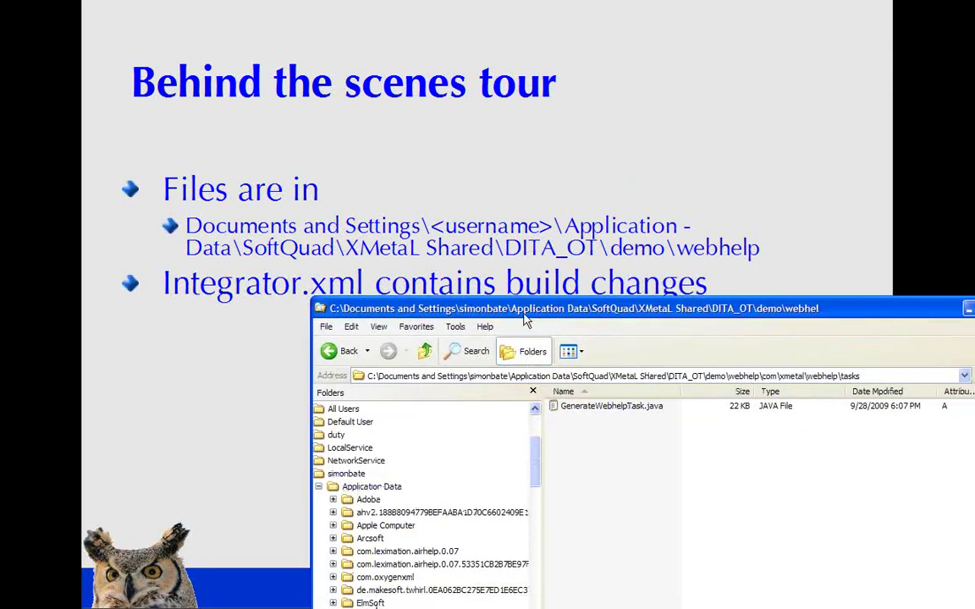
# Switch to Windows Explorer and open the Application Data folder of the user's profile under Documents and Settings.
pyautogui.moveTo(525, 315); pyautogui.dragTo(620, 54)
pyautogui.moveTo(464, 446); pyautogui.dragTo(423, 447)
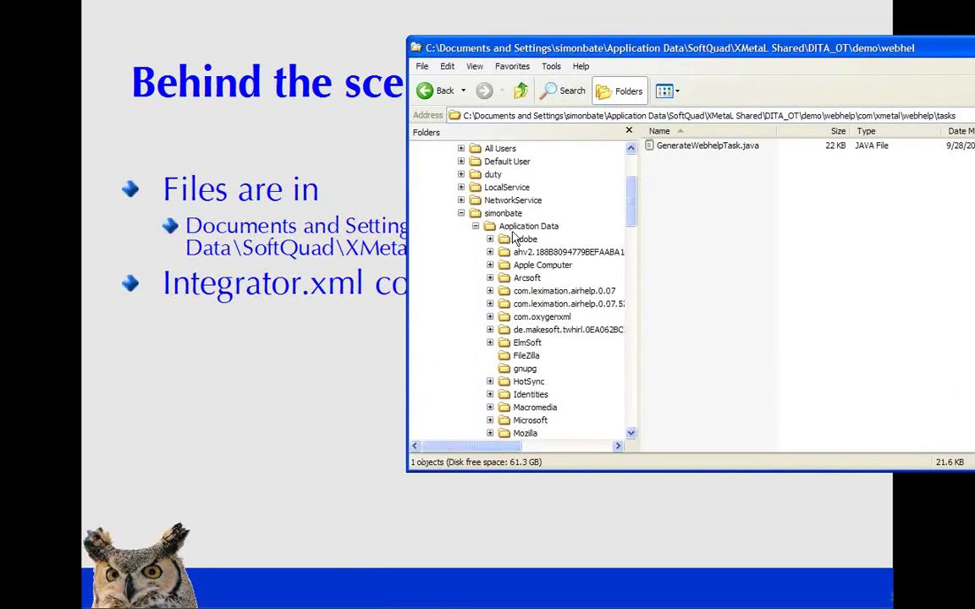
pyautogui.scroll(3, 631, 203)
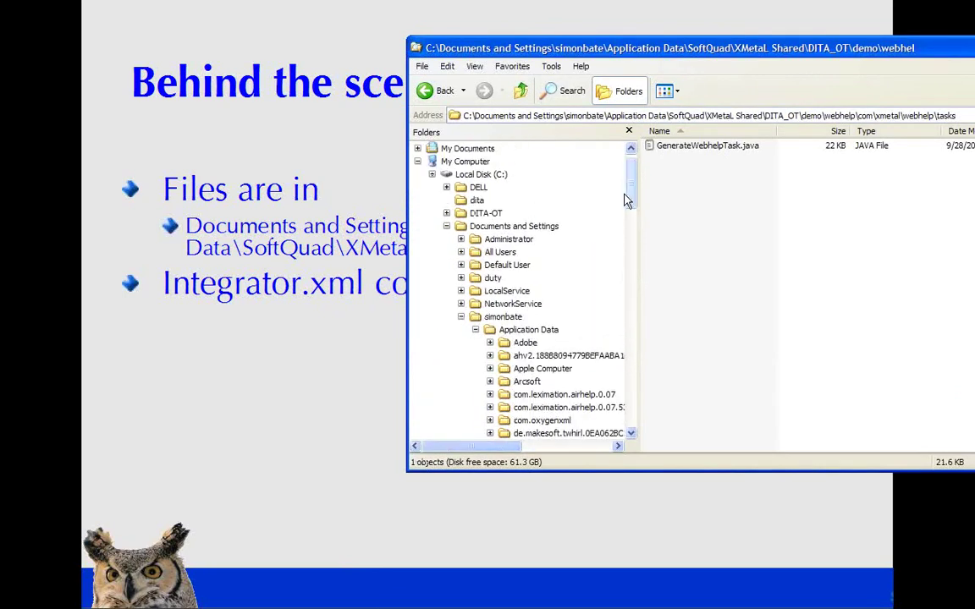
pyautogui.click(499, 228)
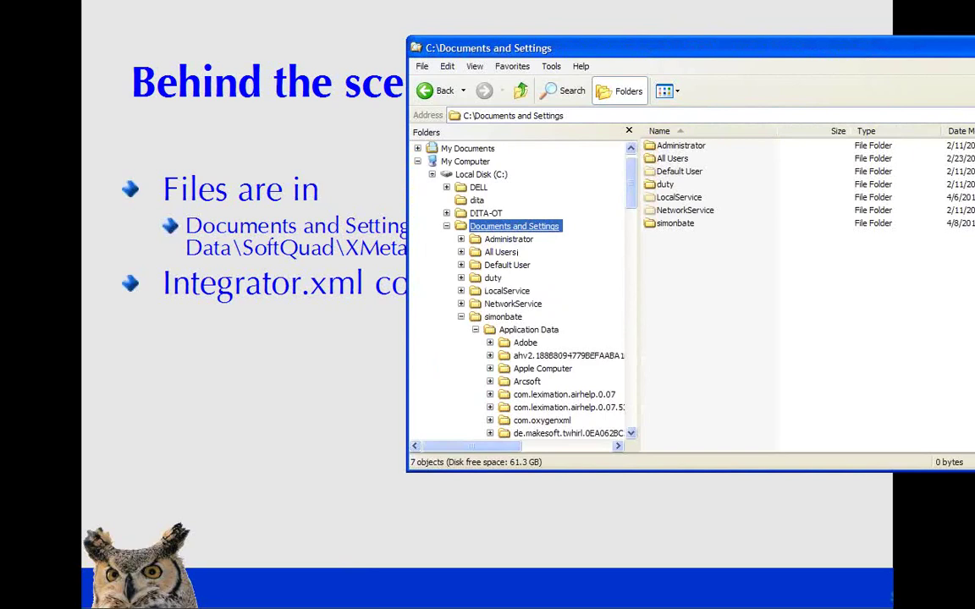
pyautogui.click(503, 316)
pyautogui.click(512, 331)
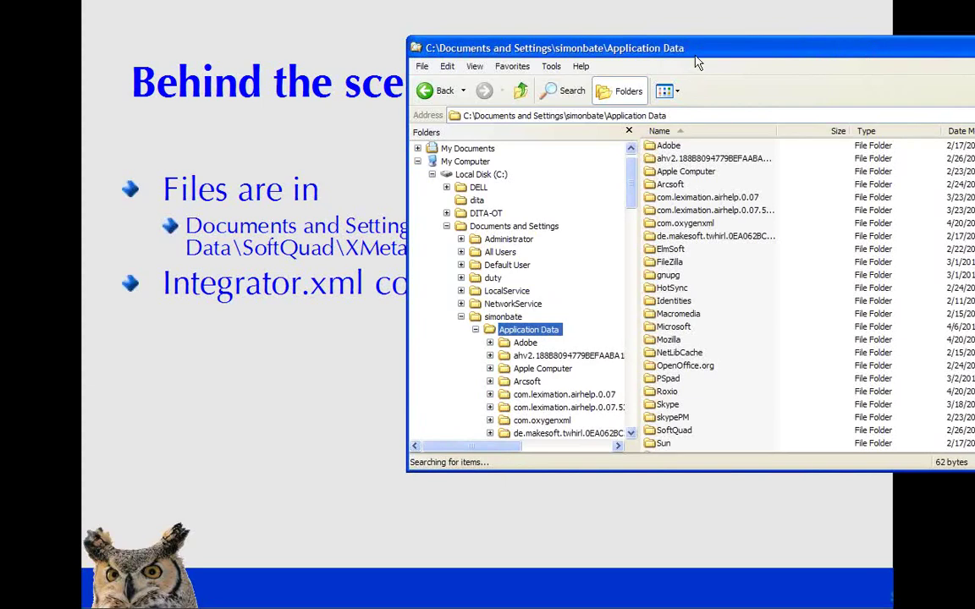
# Browse from Application Data through SoftQuad and XMetaL Shared to the DITA_OT folder.
pyautogui.moveTo(696, 63); pyautogui.dragTo(547, 52)
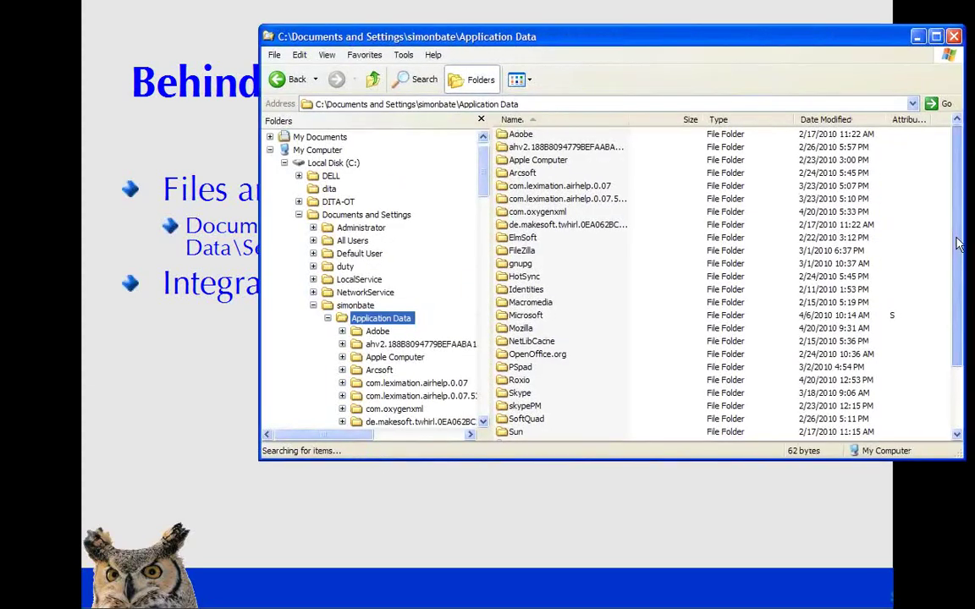
pyautogui.scroll(-2, 719, 216)
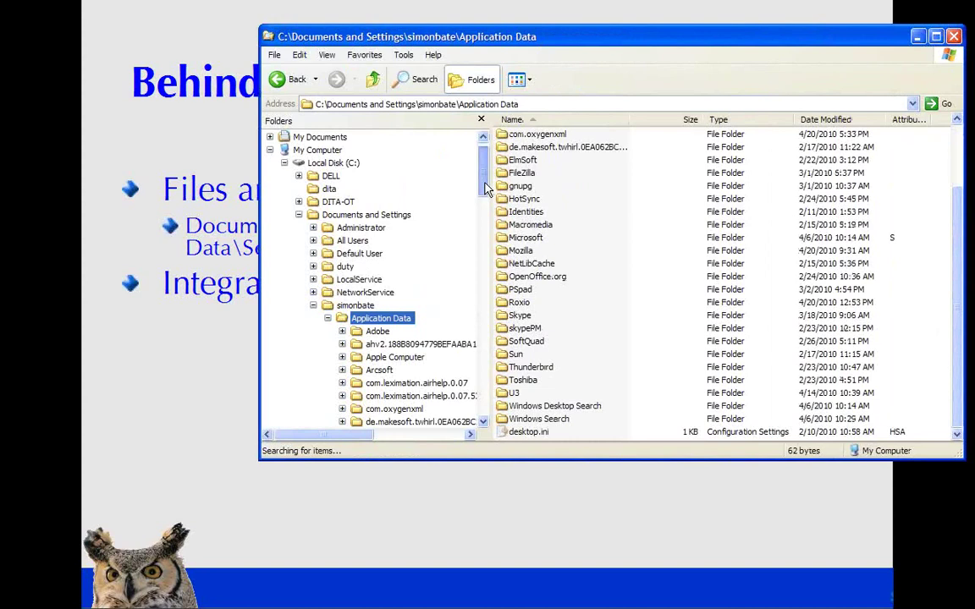
pyautogui.moveTo(487, 188); pyautogui.dragTo(450, 279)
pyautogui.click(383, 279)
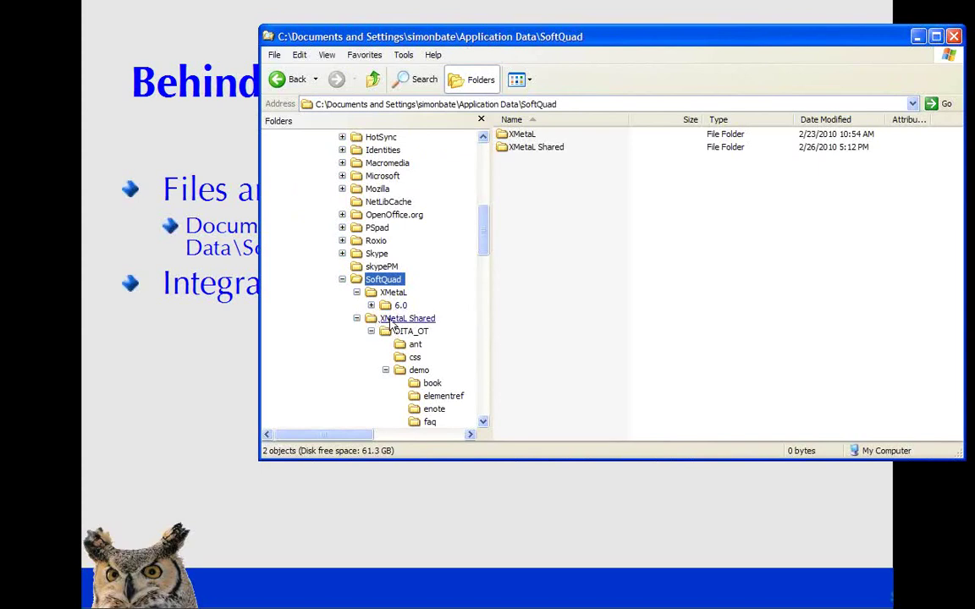
pyautogui.click(393, 320)
pyautogui.click(406, 332)
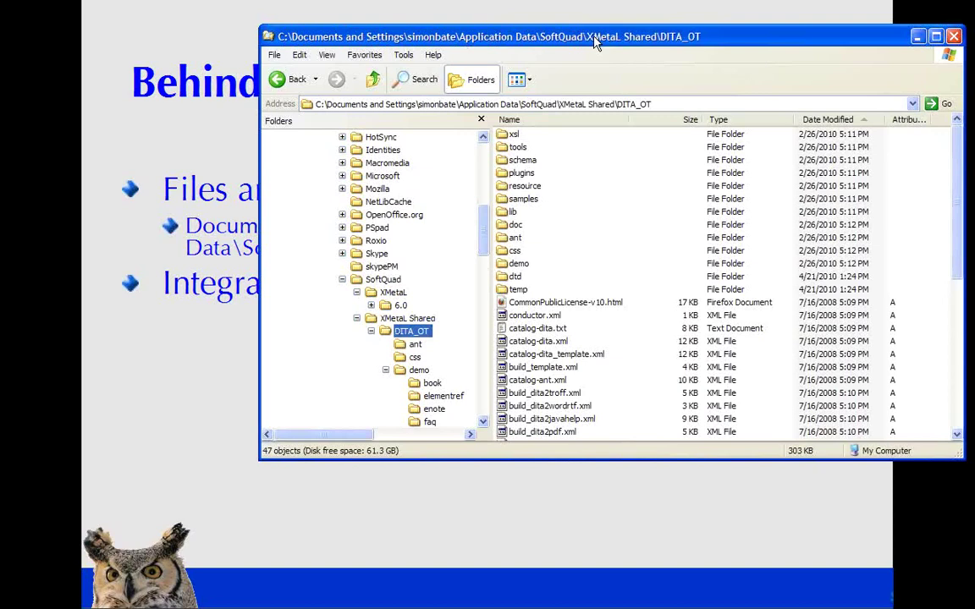
# Open the webhelp folder inside the demo folder of DITA_OT.
pyautogui.moveTo(595, 42); pyautogui.dragTo(555, 125)
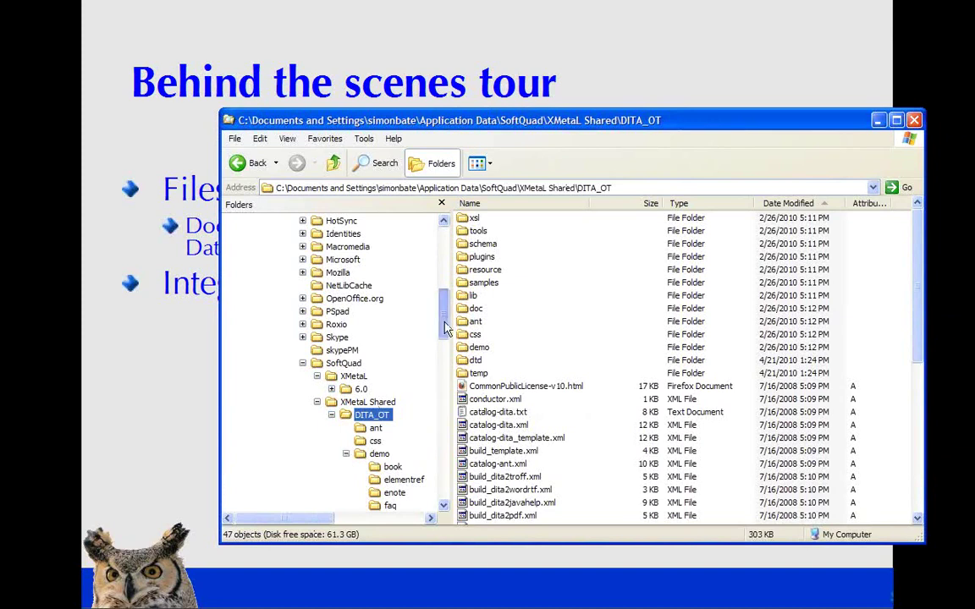
pyautogui.moveTo(446, 328); pyautogui.dragTo(446, 359)
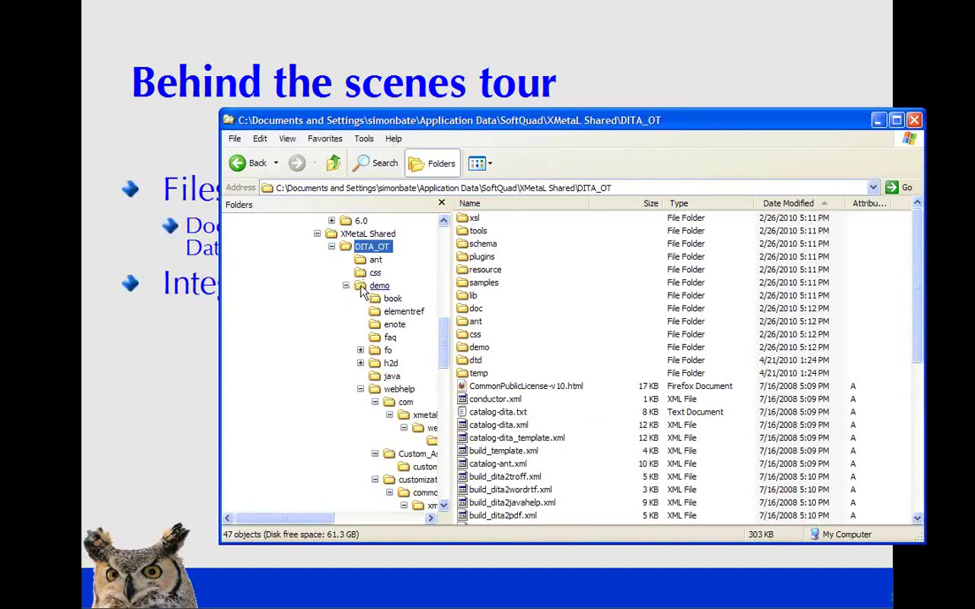
pyautogui.click(377, 393)
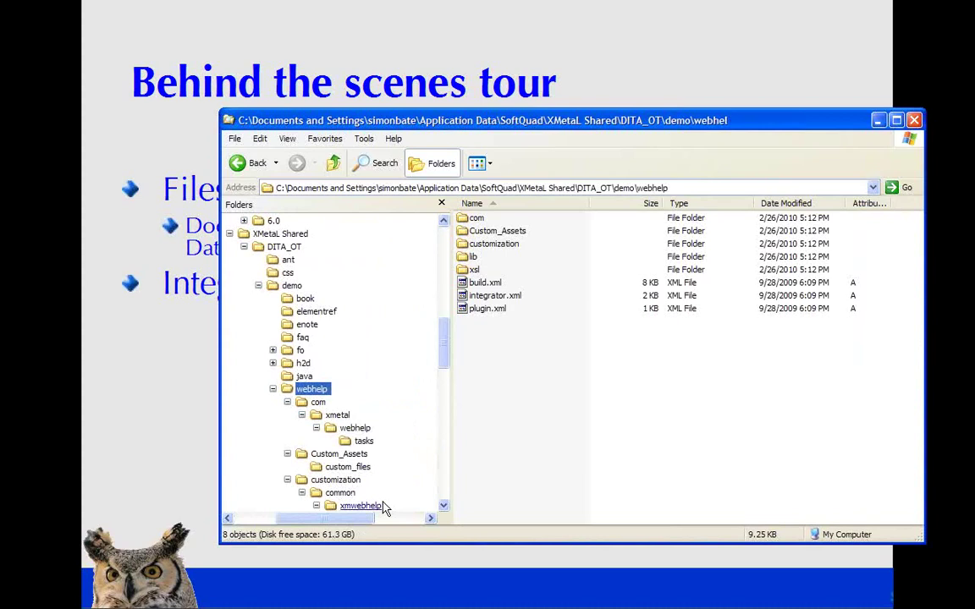
# Collapse the com, Custom_Assets and customization subfolders of webhelp in the folder tree and select the integrator.xml file.
pyautogui.moveTo(446, 356); pyautogui.dragTo(444, 377)
pyautogui.click(287, 260)
pyautogui.click(287, 272)
pyautogui.click(287, 285)
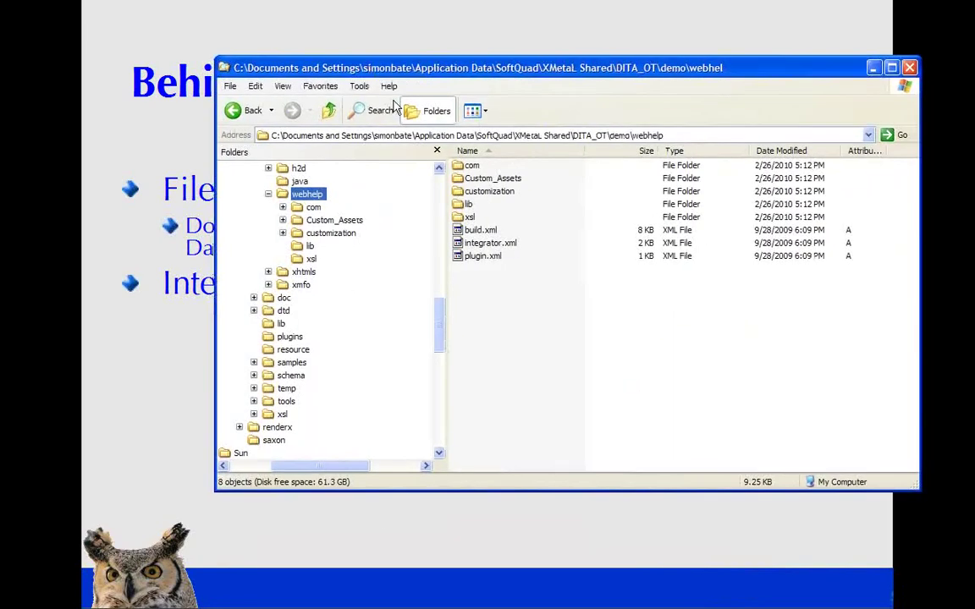
pyautogui.click(479, 244)
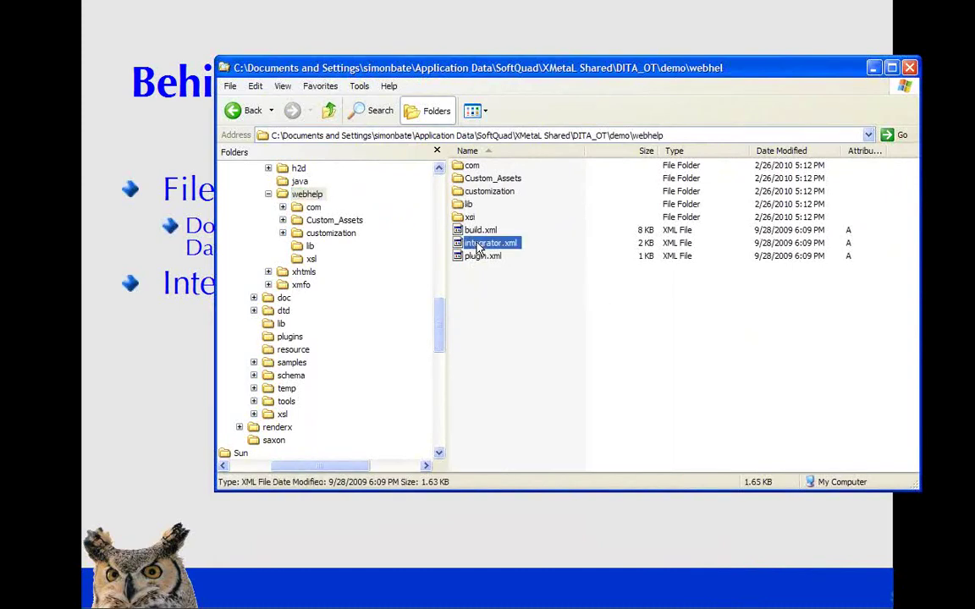